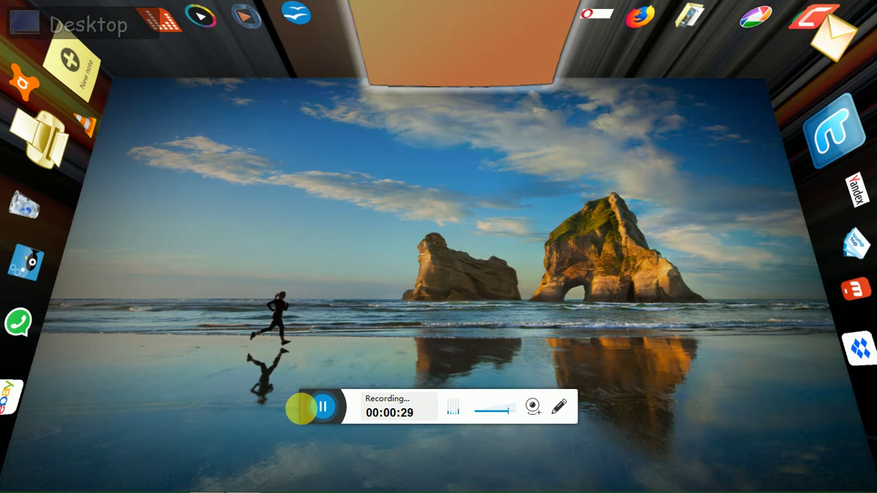
click(316, 407)
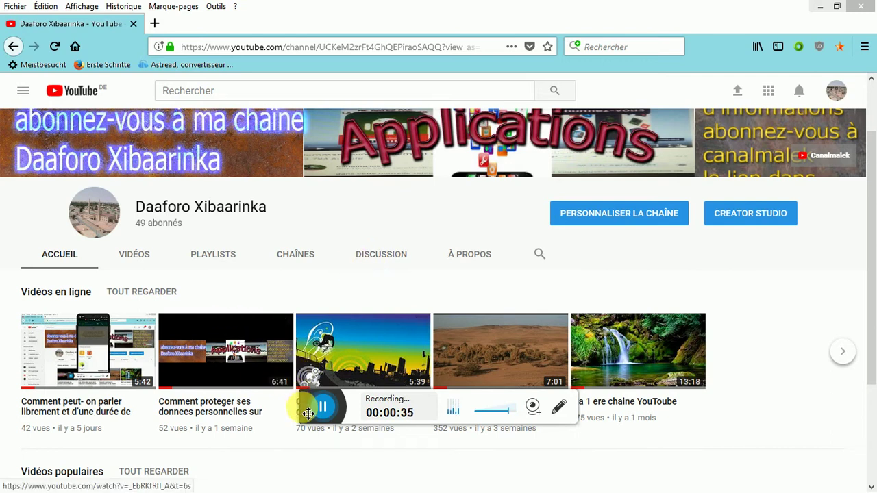
drag(309, 408, 731, 483)
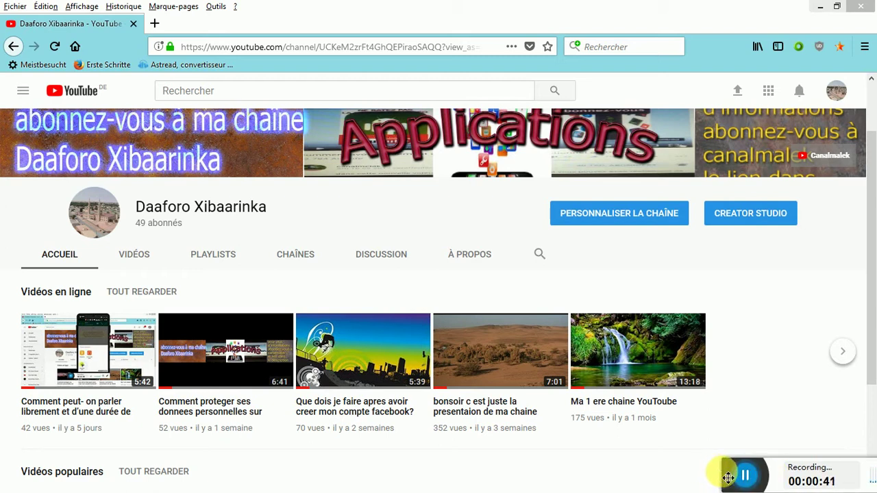
drag(726, 475, 861, 482)
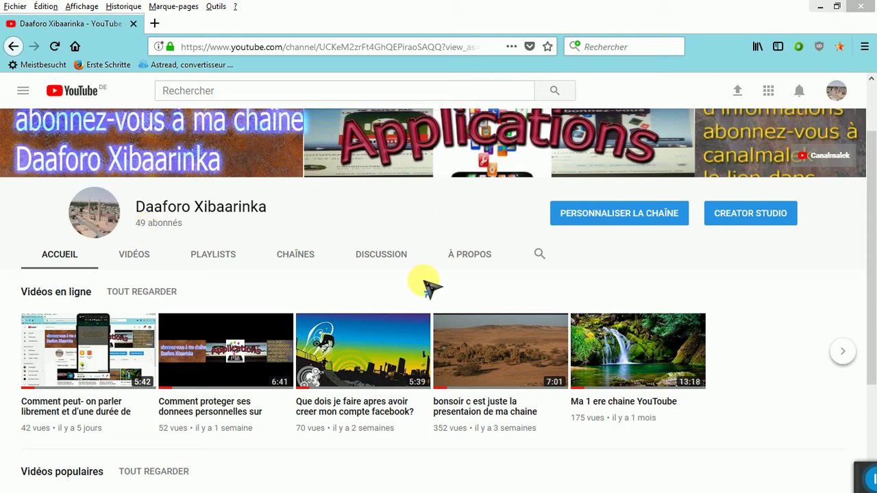
click(862, 481)
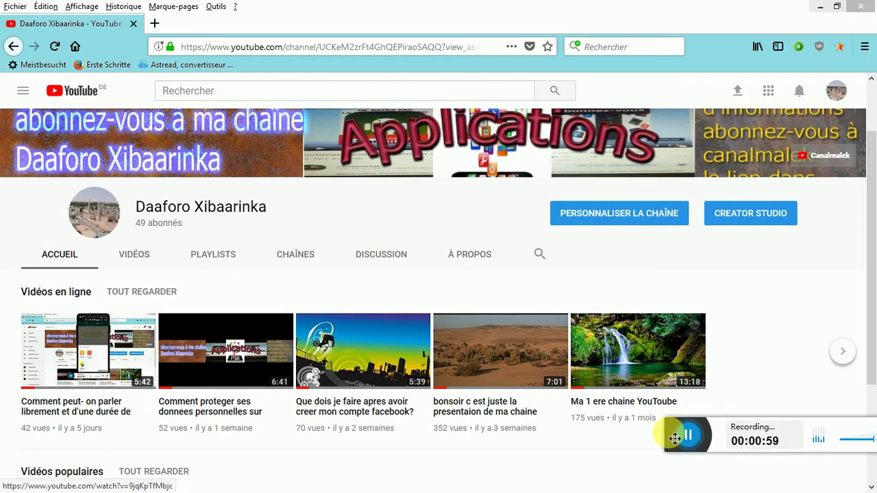
click(684, 435)
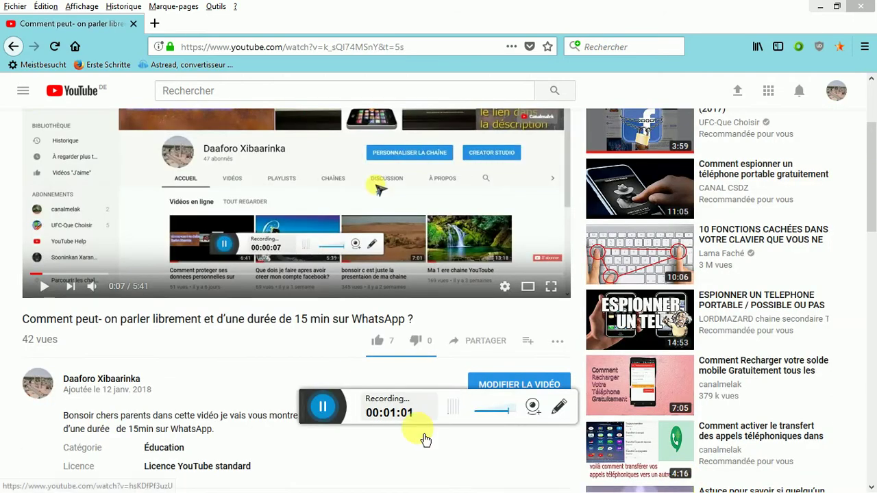
Reveal the subscribe prompt on the channel watermark in the paused WhatsApp video.
drag(309, 410, 832, 489)
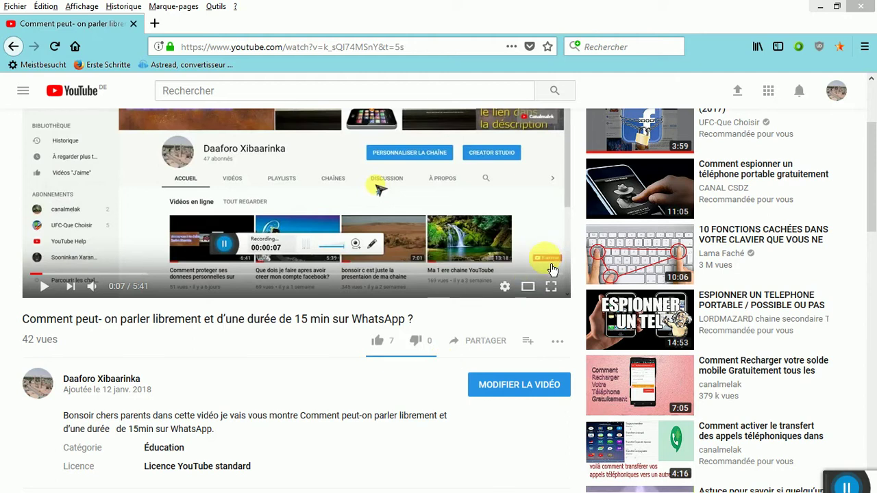
mouse_move(555, 268)
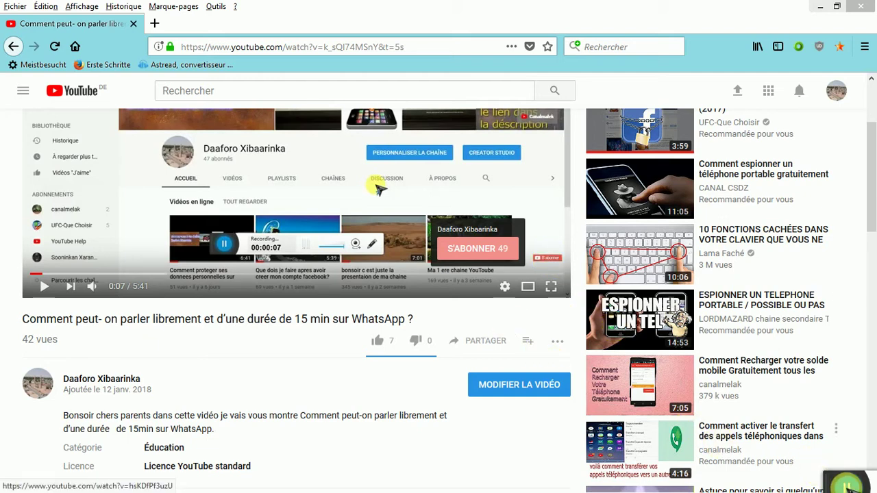
click(847, 486)
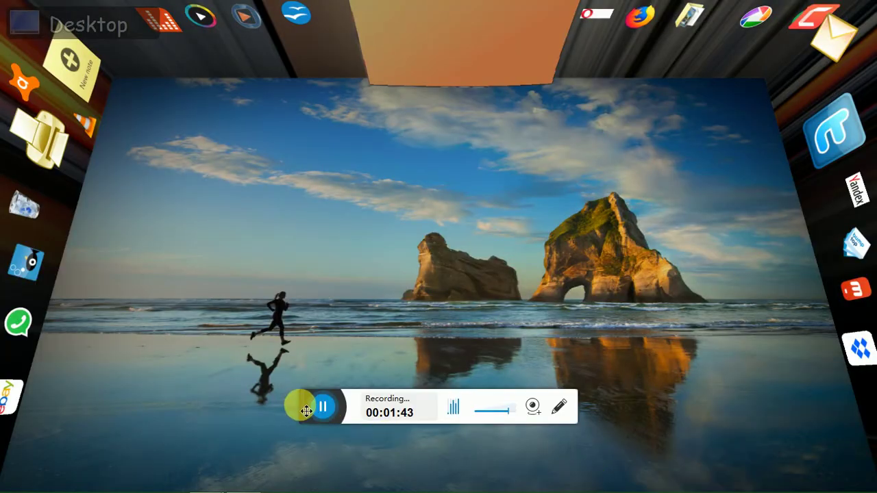
Search Google for "youtube" and look through the results page.
drag(306, 410, 637, 490)
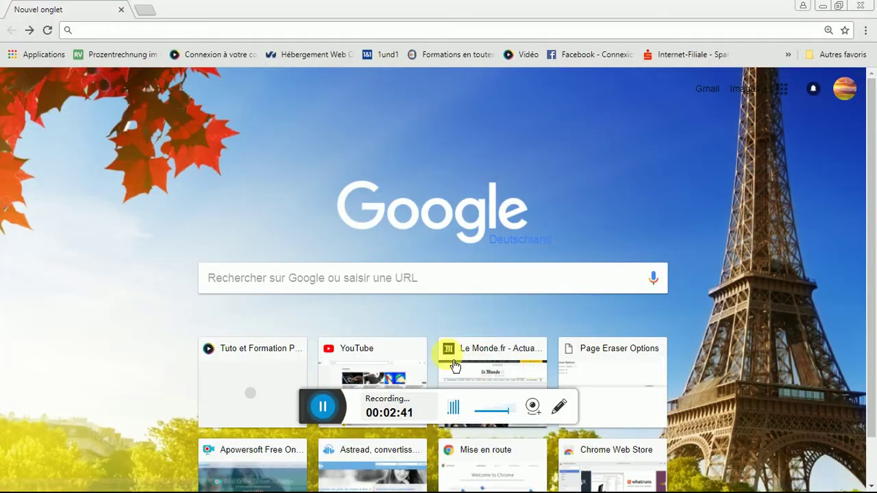
drag(306, 400, 675, 485)
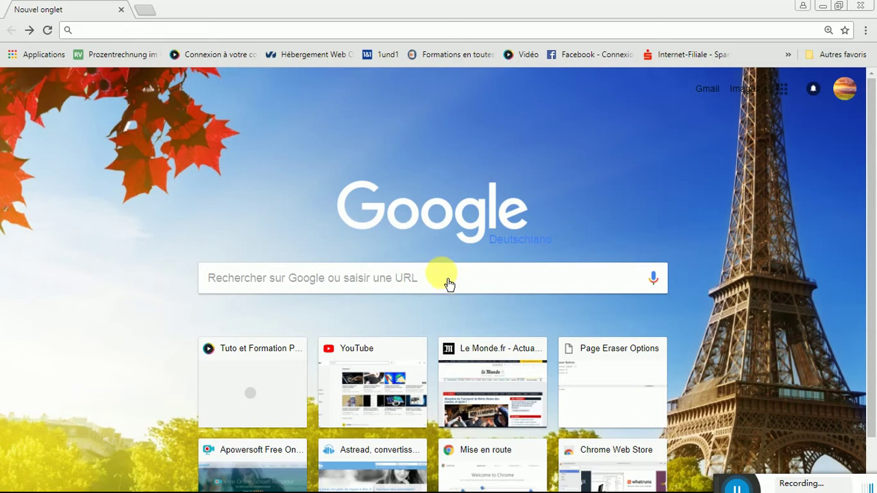
click(424, 278)
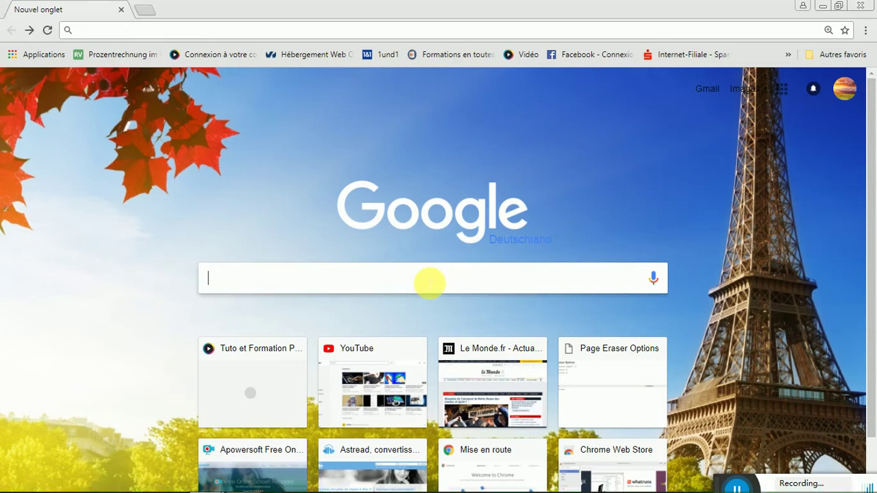
text(youtube)
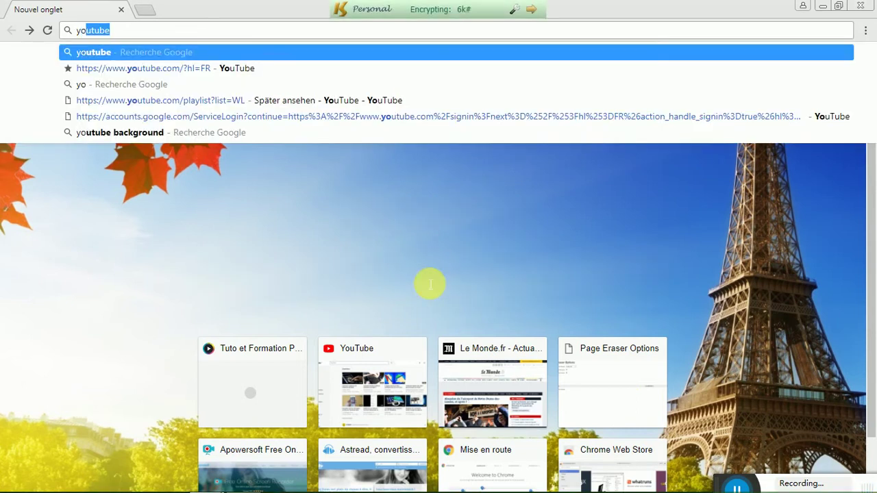
key(Return)
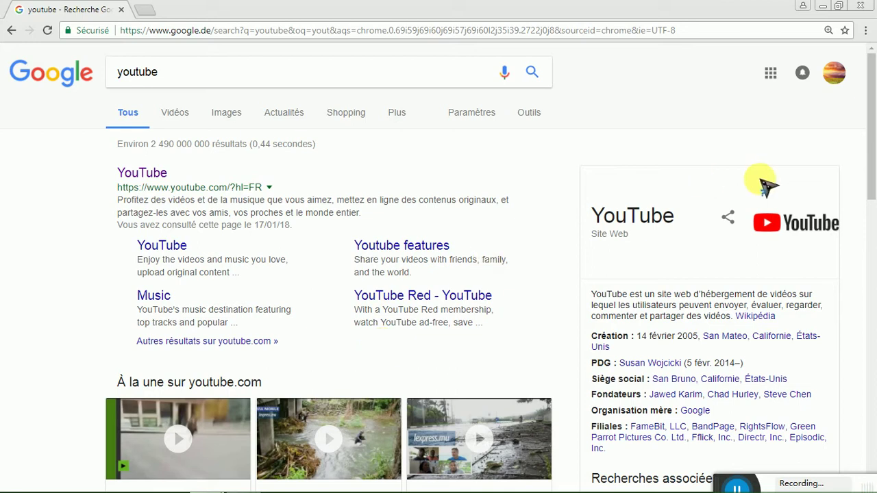
drag(867, 157, 869, 368)
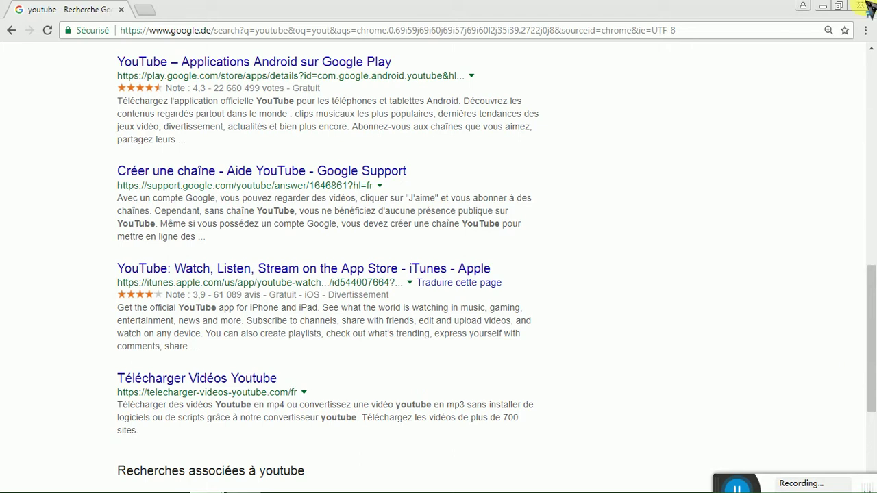
Open the browser's Extensions management page.
click(866, 32)
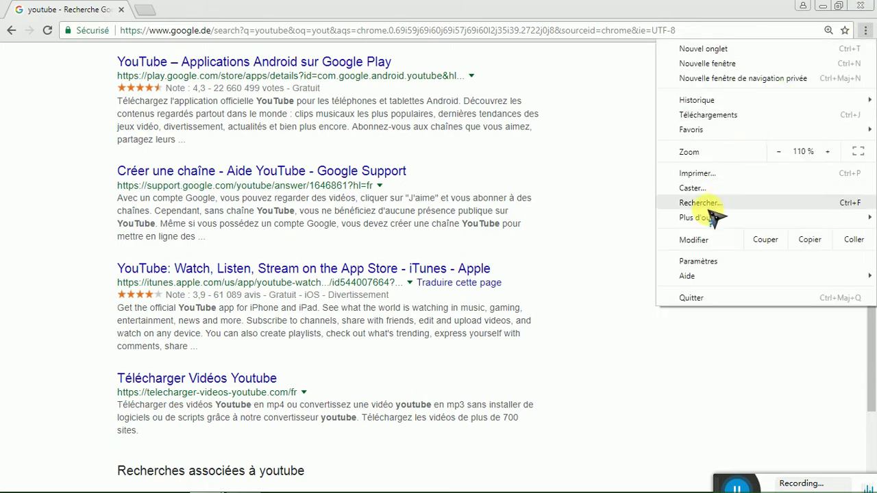
mouse_move(704, 218)
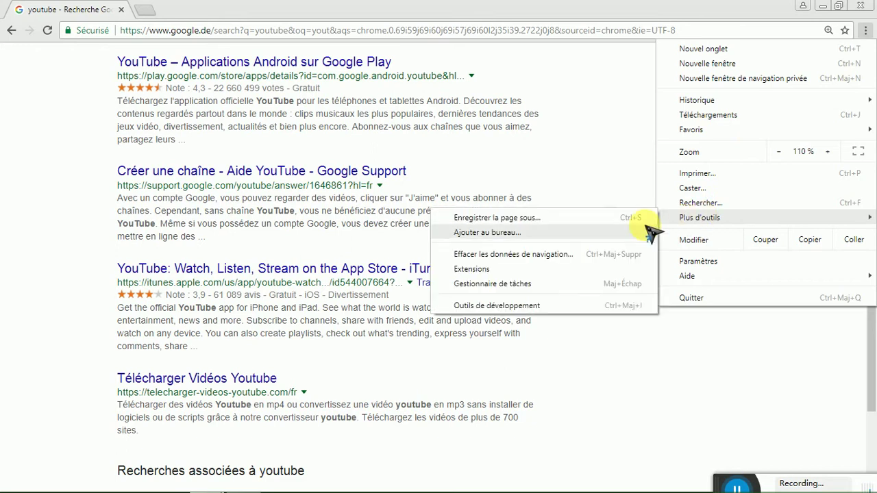
click(473, 269)
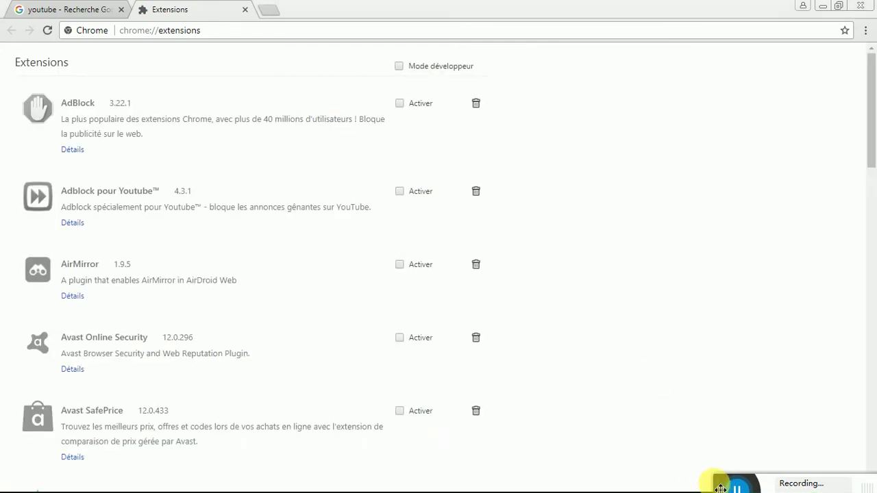
Go from the end of the installed extensions list to the Chrome Web Store through "Plus d'extensions".
drag(723, 490, 664, 417)
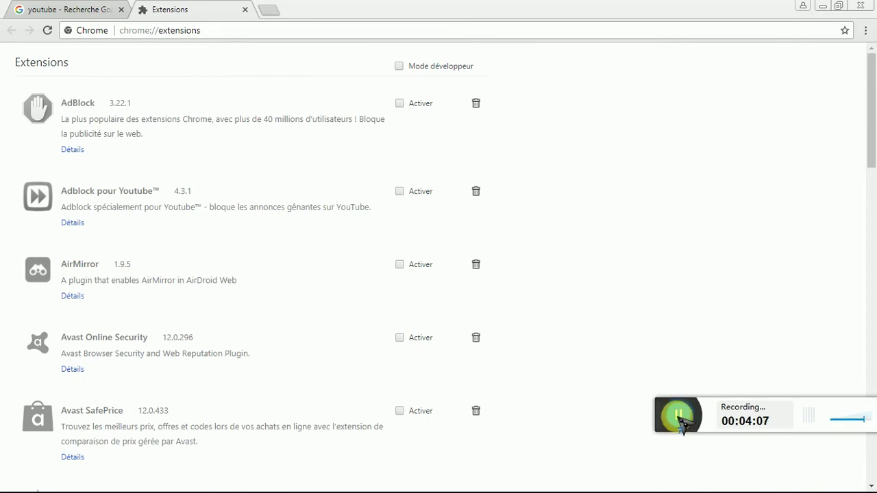
scroll(826, 484, down, 15)
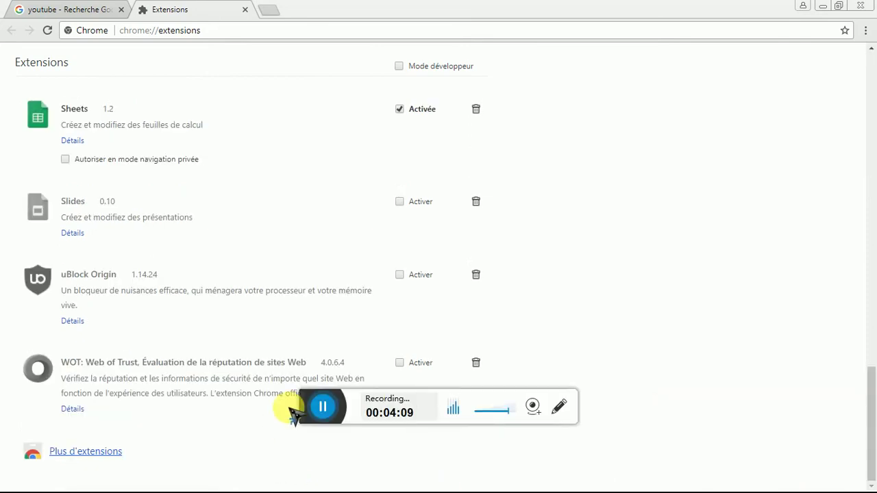
drag(383, 438, 848, 489)
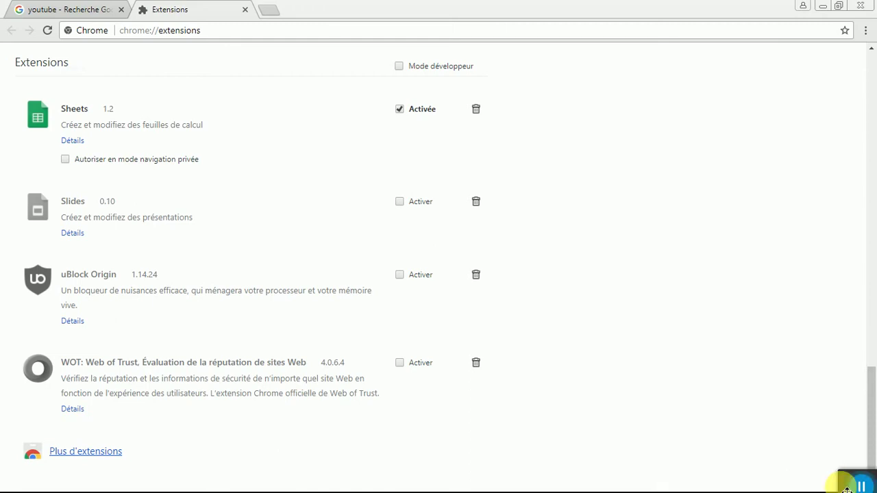
click(88, 457)
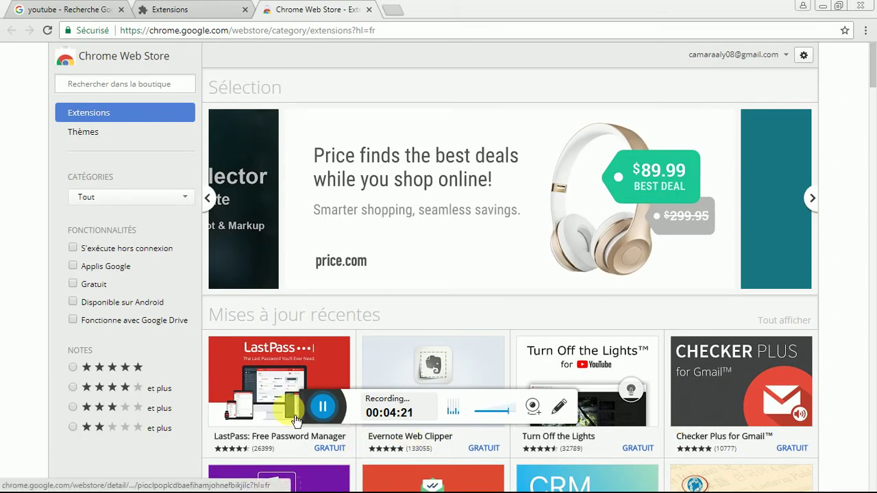
Search the Chrome Web Store for "wot".
drag(309, 412, 709, 490)
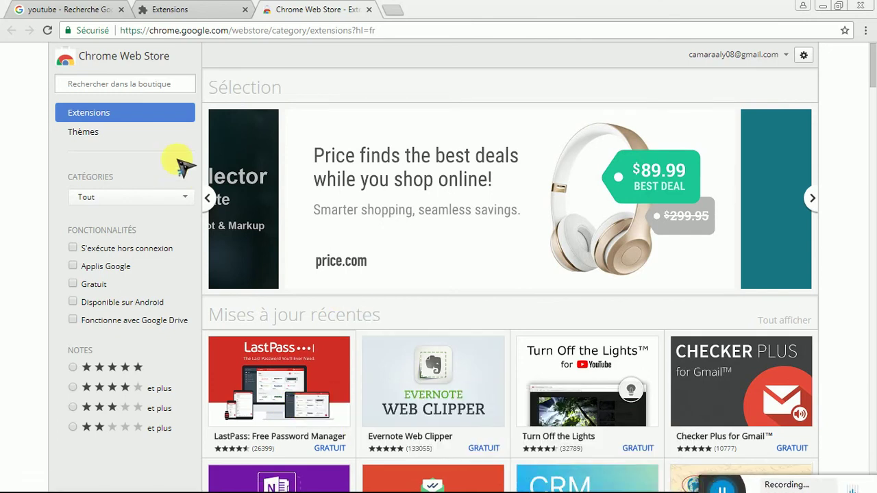
click(144, 88)
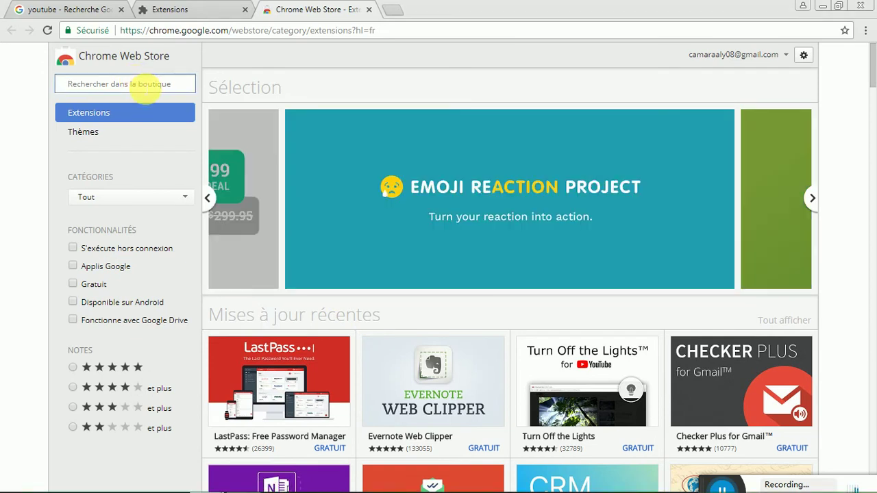
text(wot)
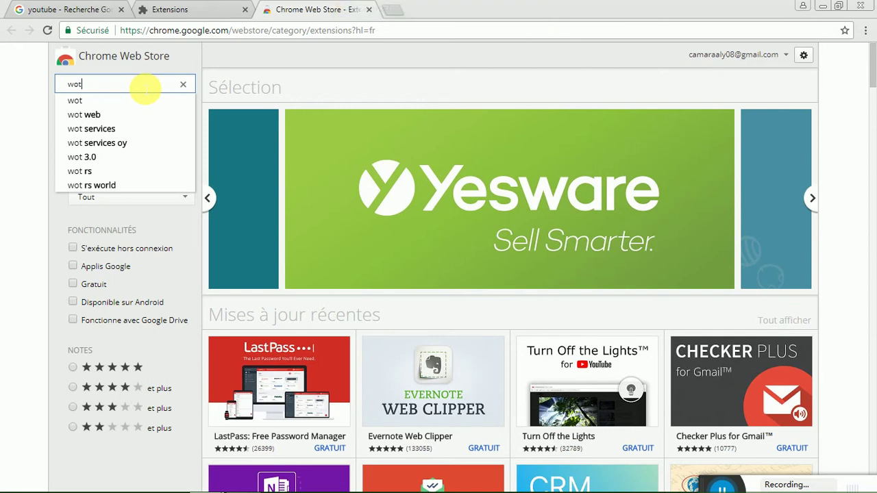
key(Return)
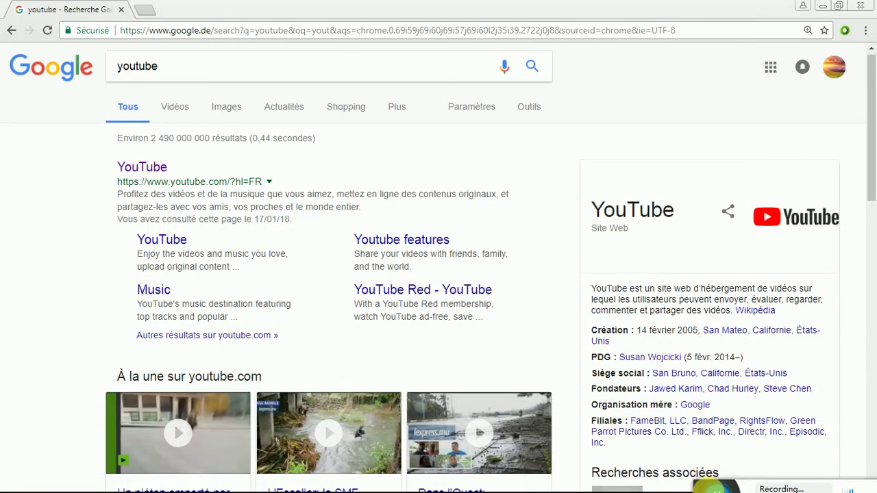
Reload the "youtube" search results and examine the WOT reputation marks beside the result links.
click(48, 30)
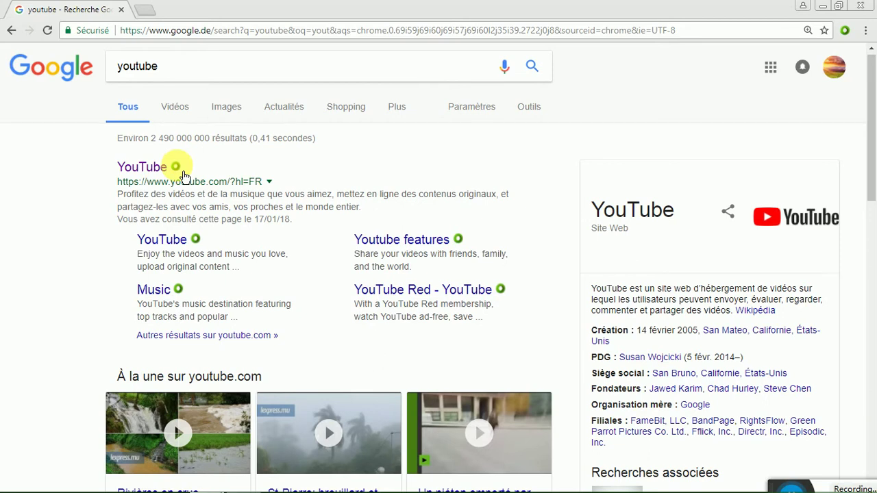
mouse_move(183, 176)
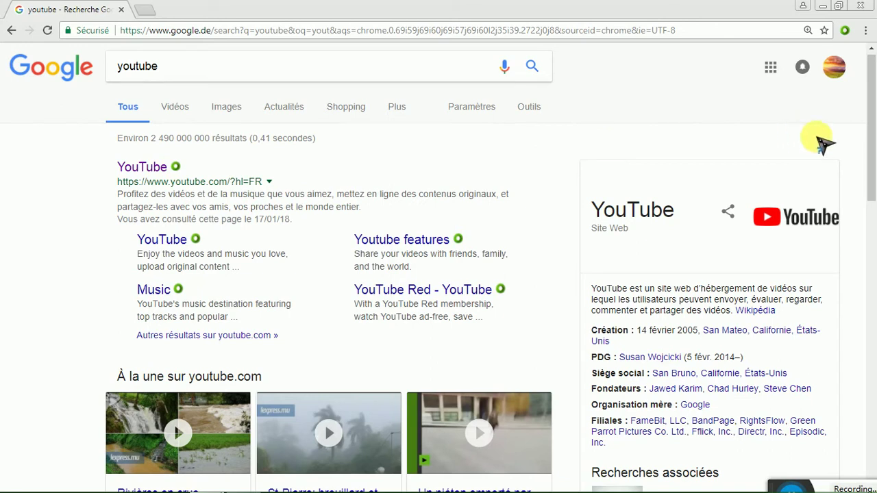
drag(873, 134, 870, 370)
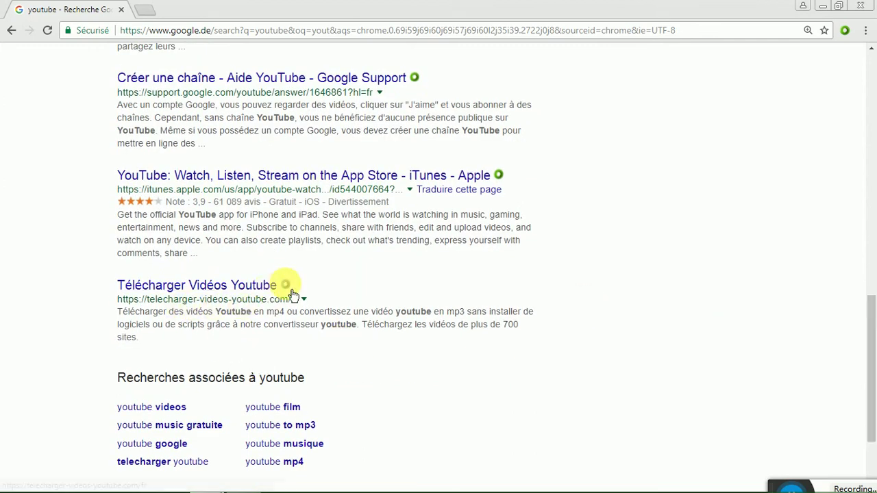
mouse_move(291, 293)
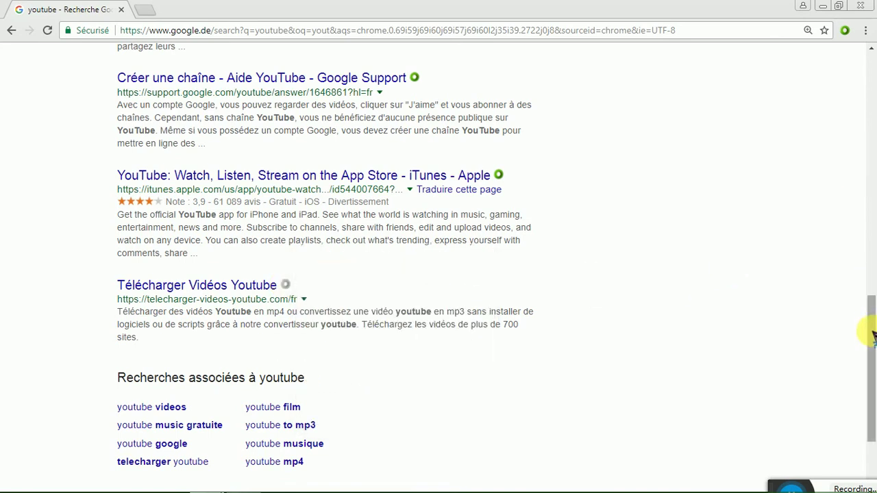
drag(871, 340, 850, 122)
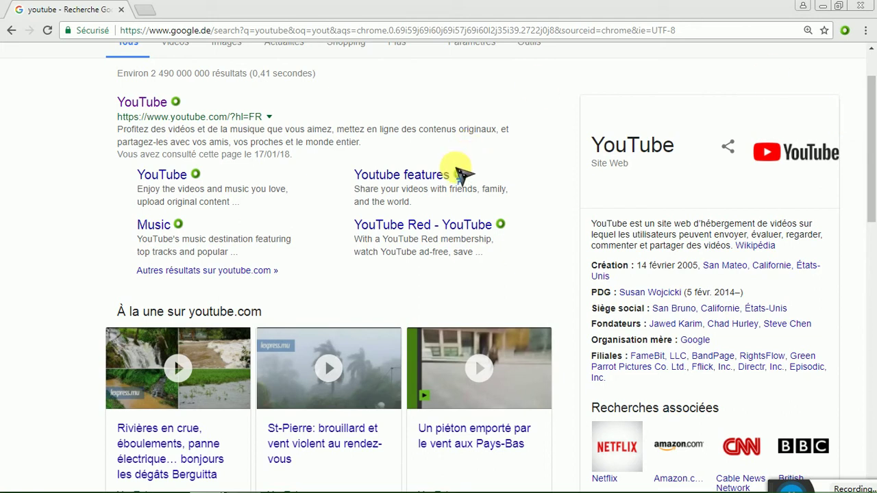
mouse_move(468, 185)
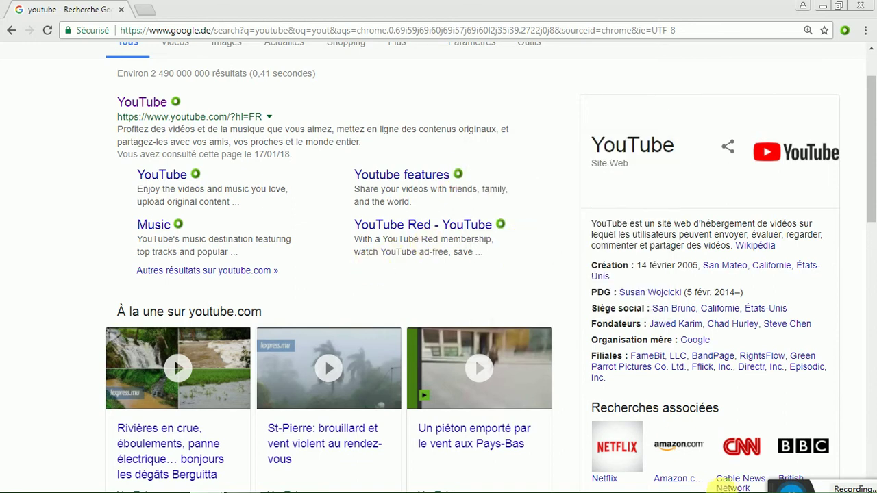
mouse_move(791, 490)
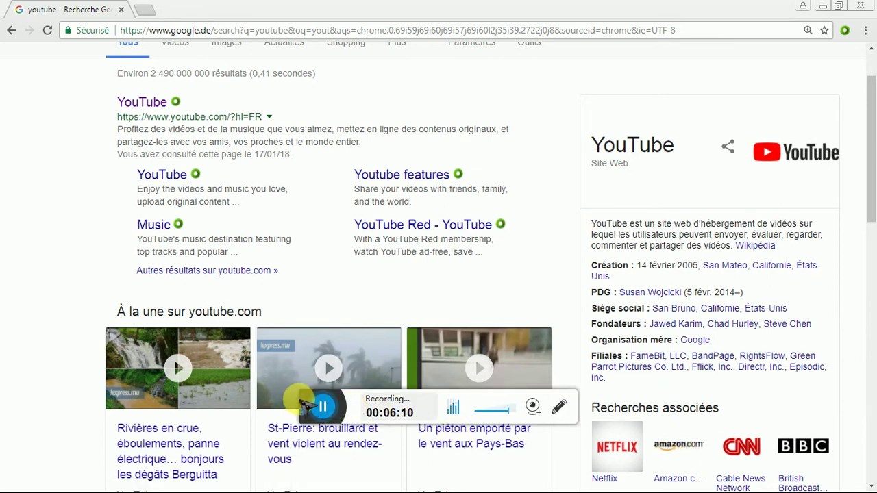
Open Chrome's settings page (Paramètres).
drag(302, 401, 693, 488)
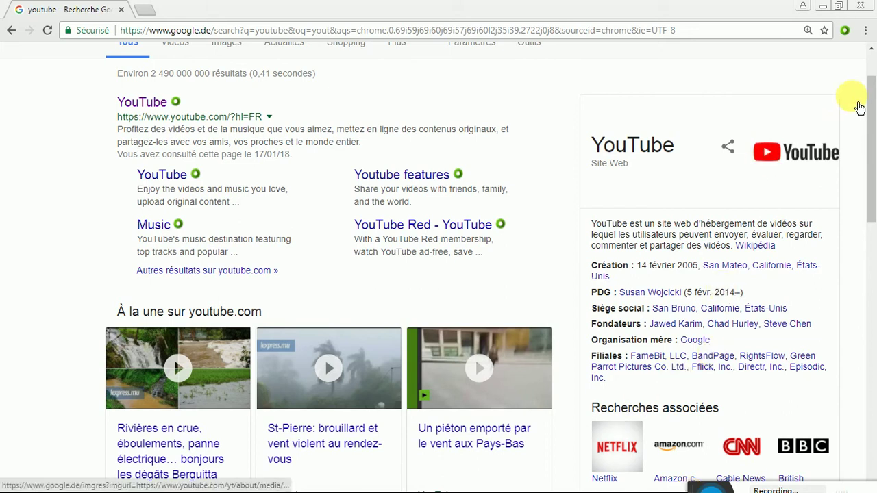
click(865, 30)
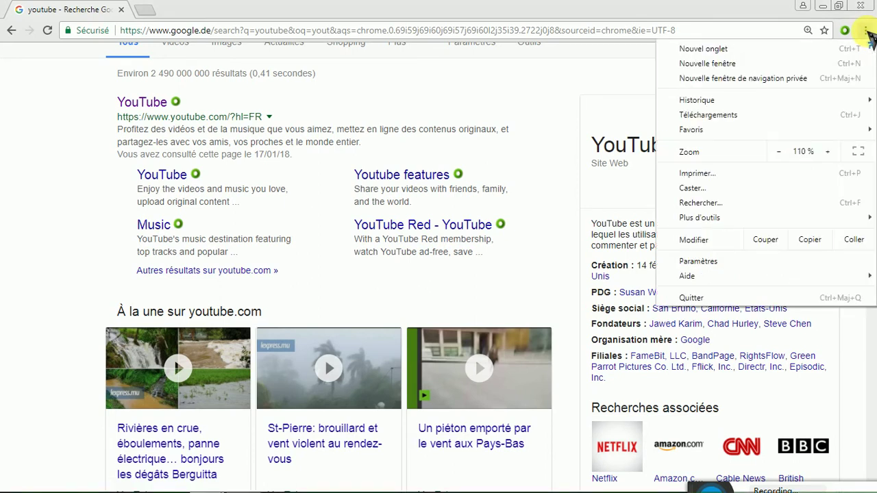
click(706, 264)
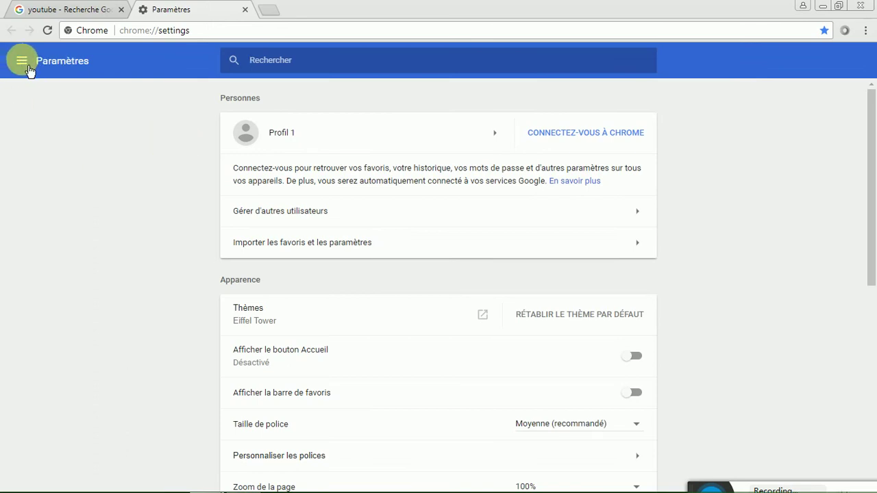
Enable "Envoyer une demande 'Interdire le suivi' pendant la navigation" in the advanced Confidentialité et sécurité settings, then close the settings page.
click(28, 67)
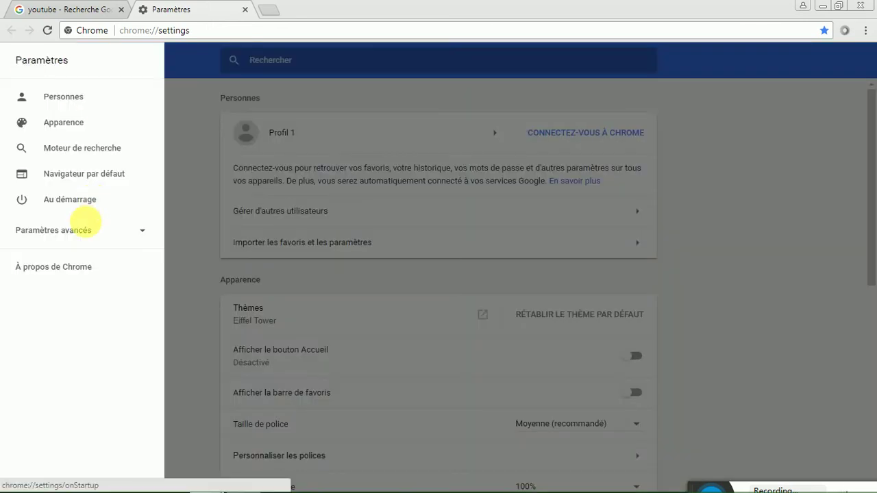
click(87, 240)
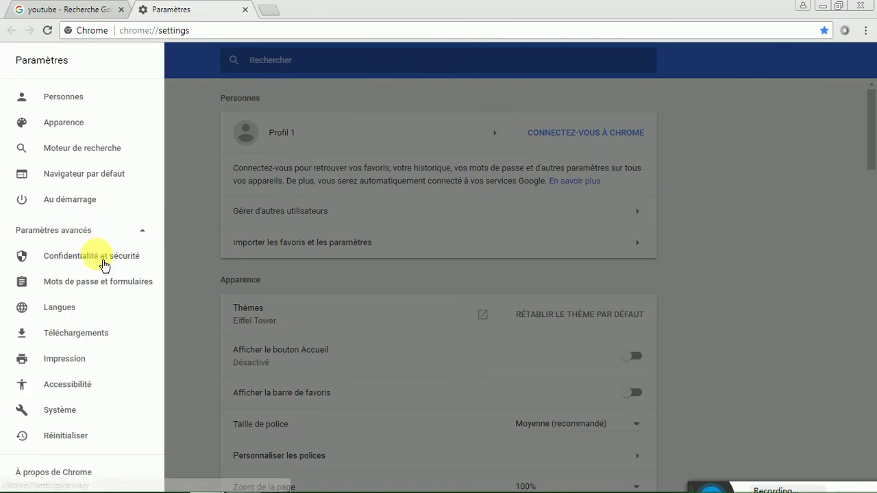
click(102, 265)
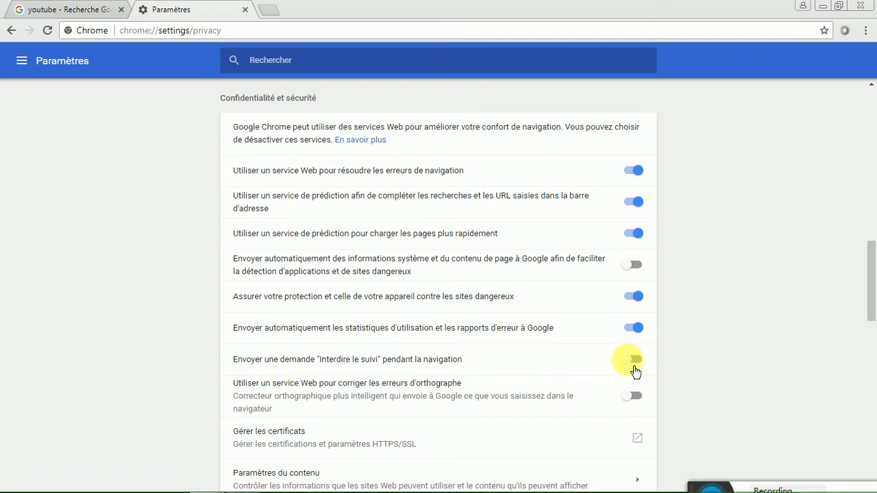
click(642, 367)
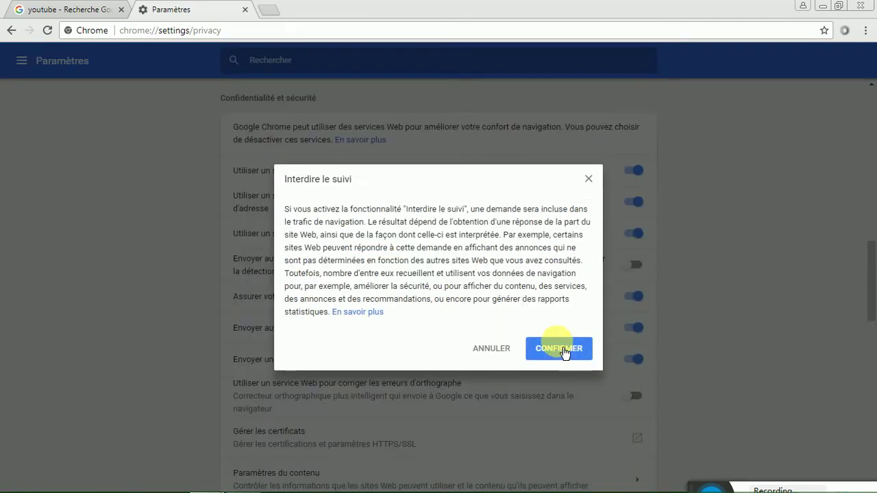
click(563, 353)
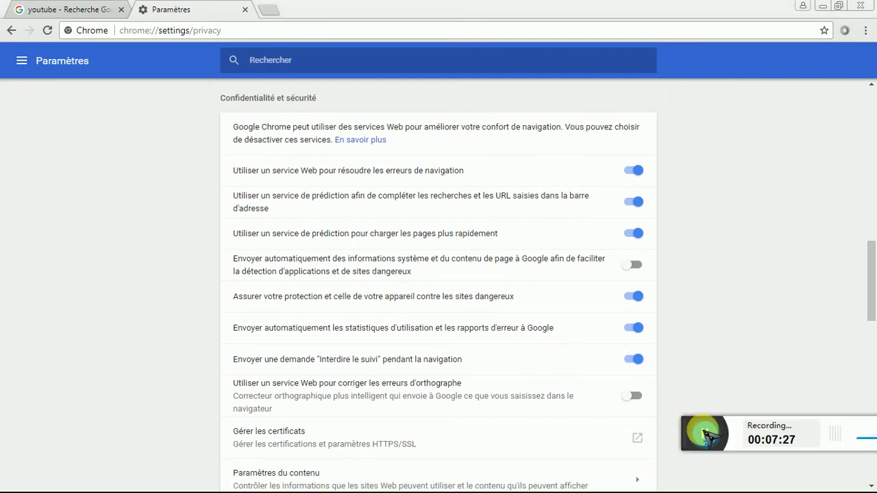
key(ctrl+w)
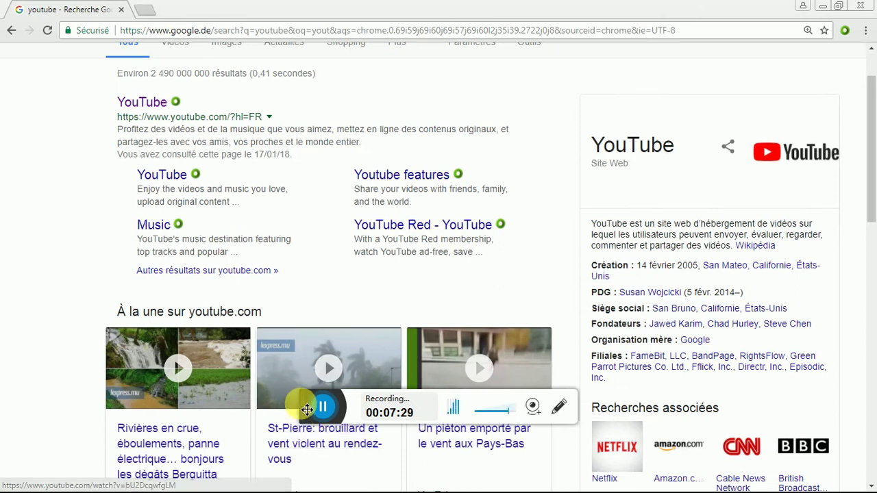
drag(307, 410, 767, 491)
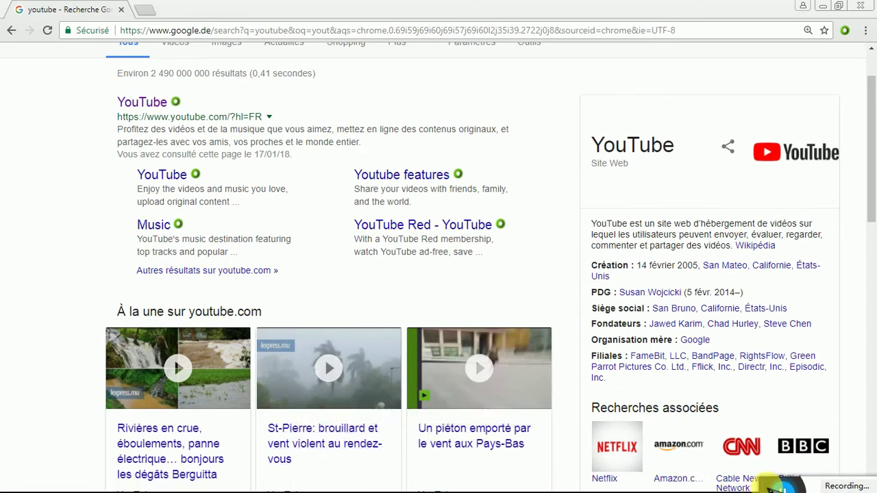
Open Chrome's full browsing history page (Historique).
click(867, 31)
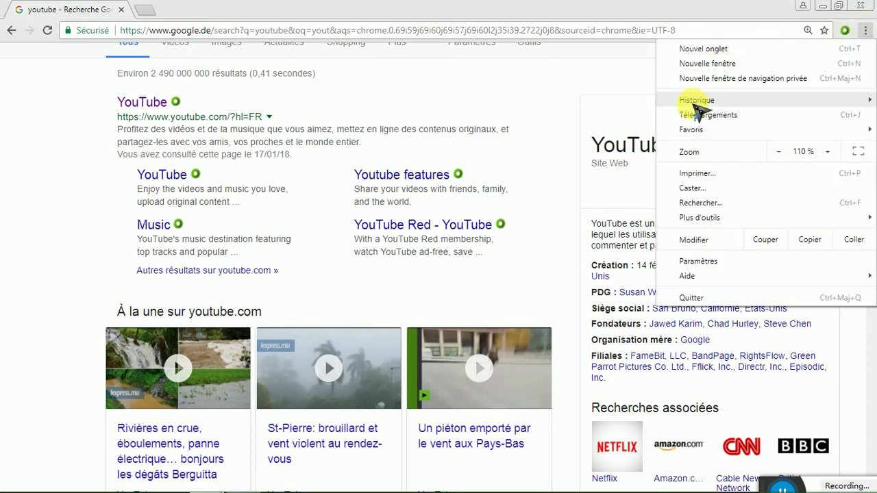
mouse_move(696, 104)
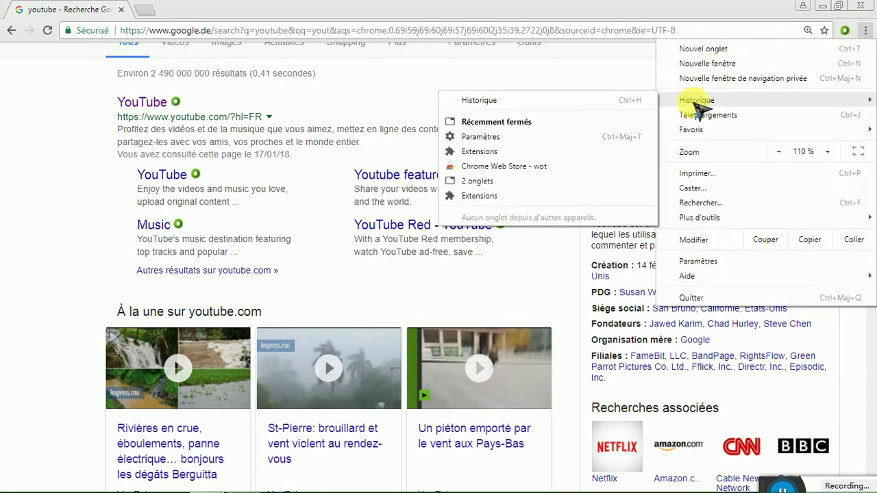
click(486, 102)
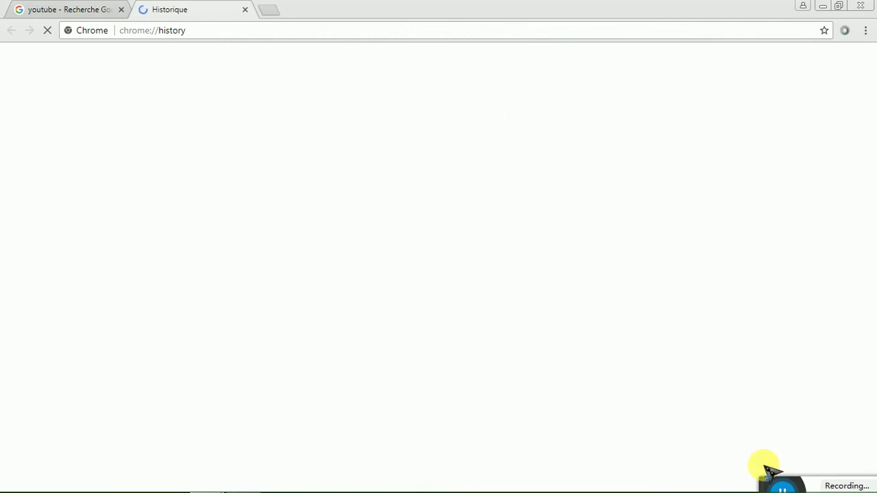
mouse_move(764, 484)
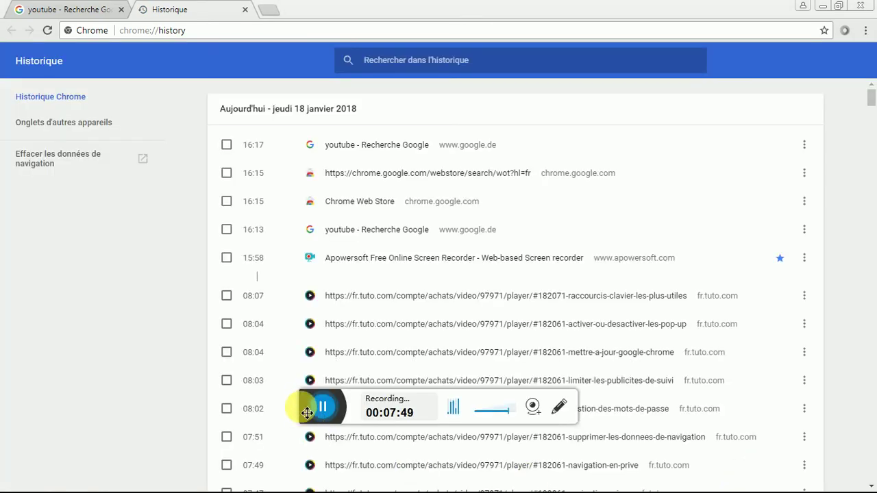
drag(307, 414, 699, 488)
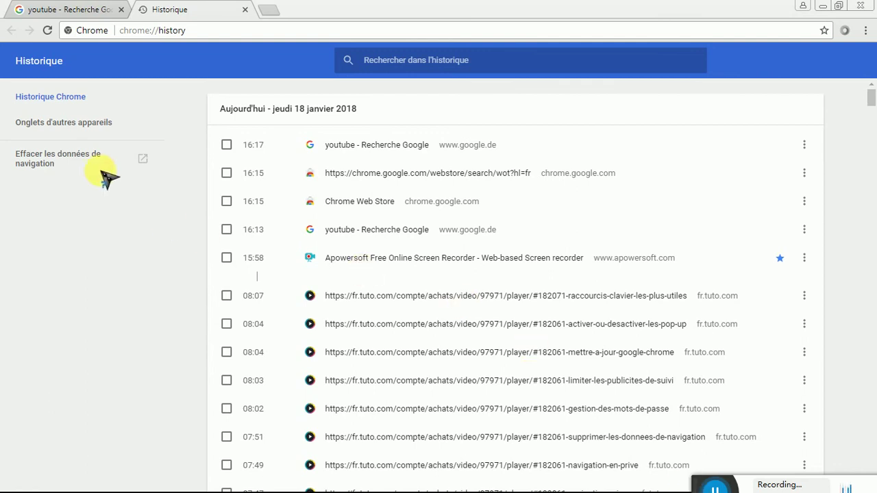
From the history page, clear the browsing history, cookies and site data, and cached images and files for "Toutes les périodes".
click(82, 165)
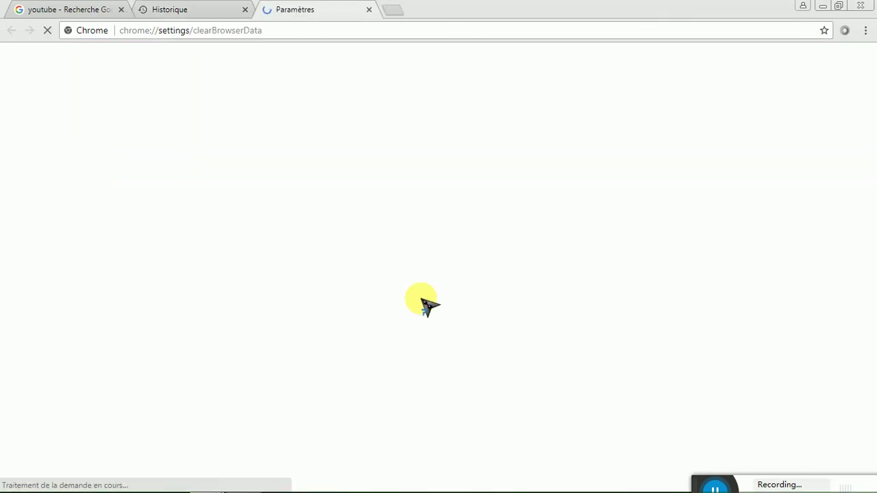
mouse_move(717, 480)
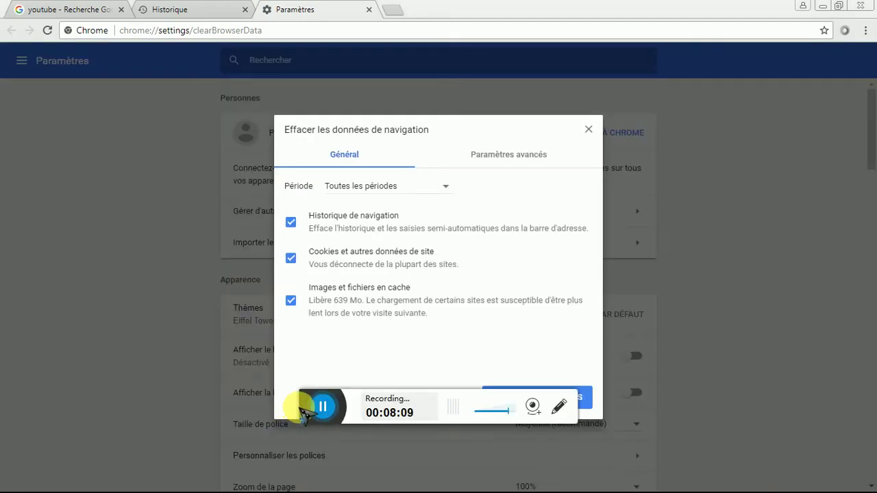
drag(310, 410, 605, 488)
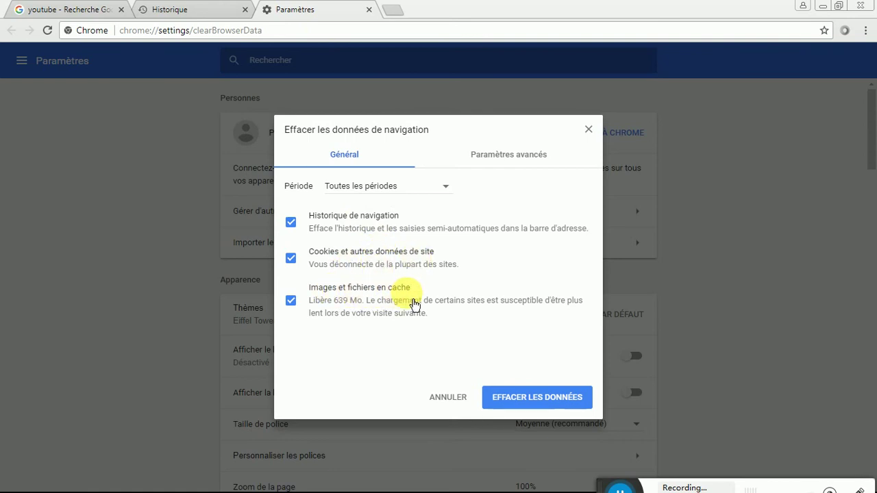
click(526, 405)
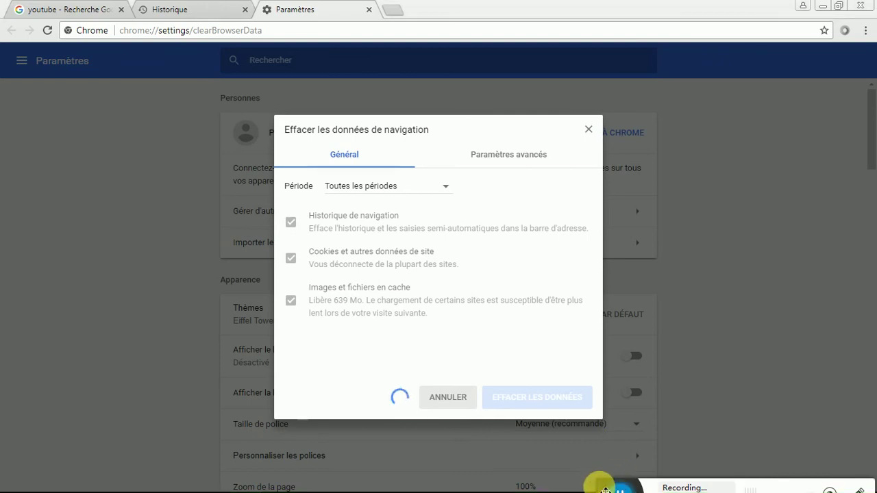
mouse_move(630, 423)
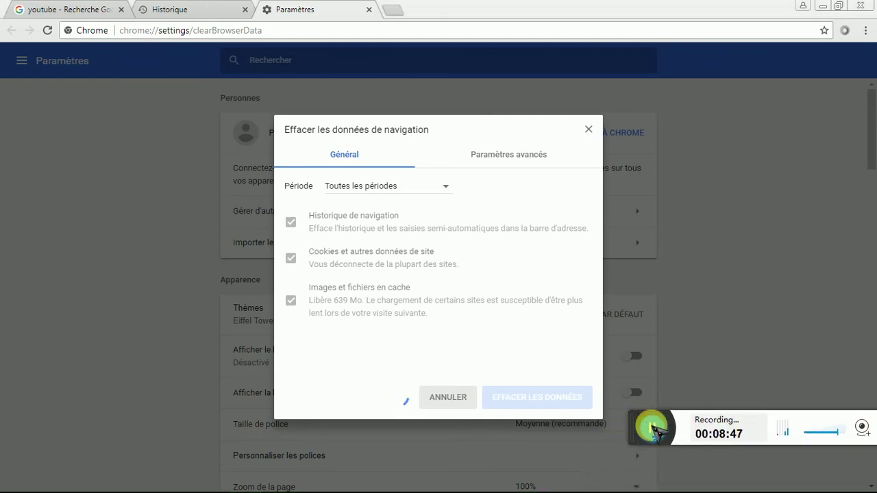
drag(655, 430, 723, 480)
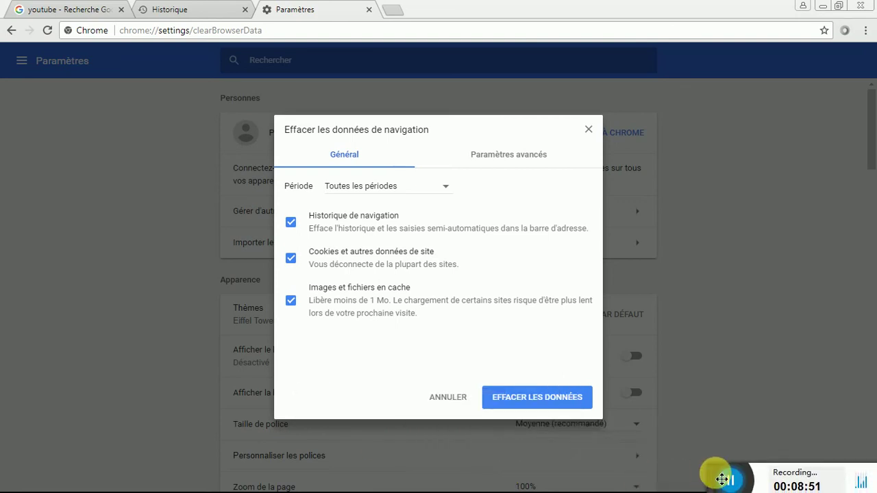
click(538, 403)
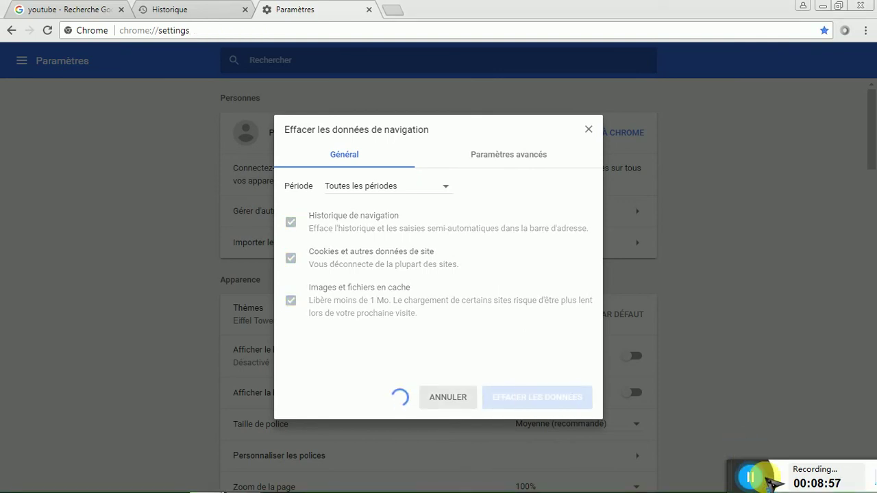
click(751, 478)
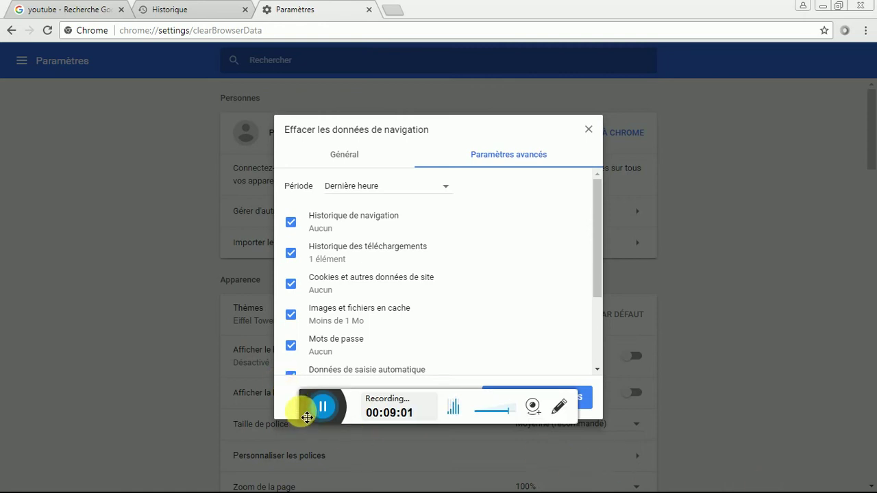
Clear the advanced categories of browsing data, including download history and passwords, for the period "Dernière heure".
drag(306, 415, 715, 426)
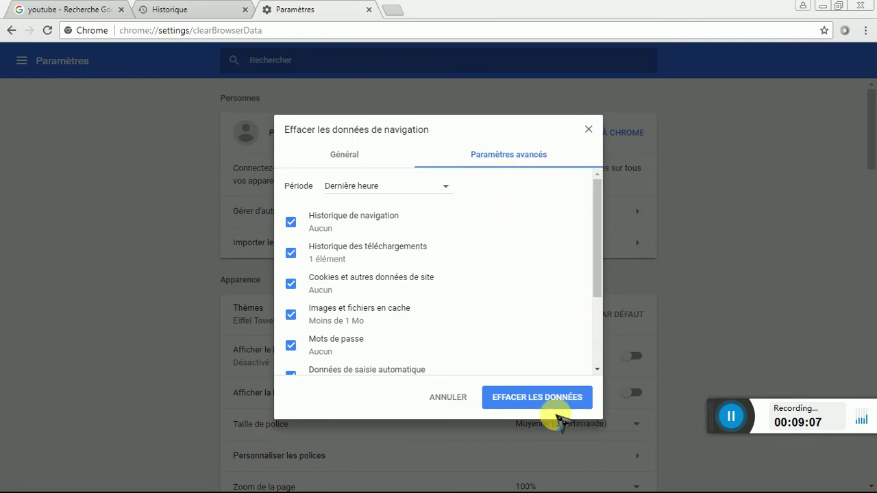
click(525, 406)
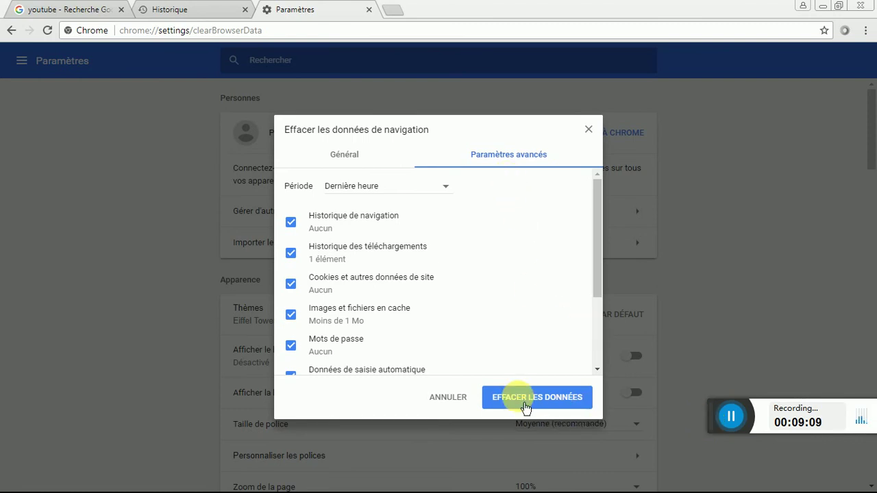
click(524, 406)
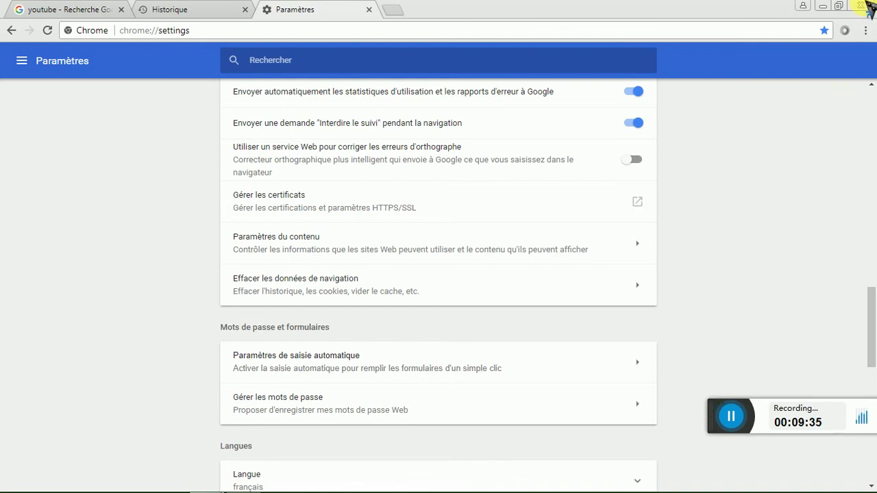
Return to Chrome's history page to check the list of visited sites after the clearing.
click(866, 31)
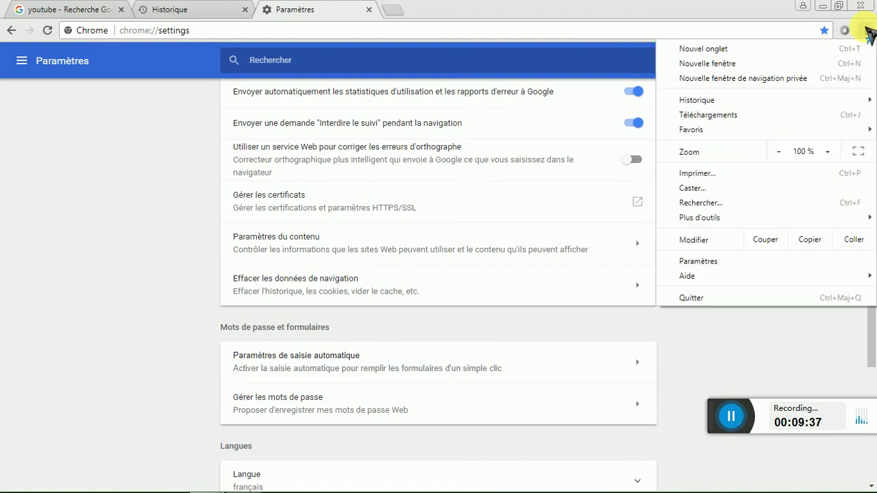
mouse_move(699, 102)
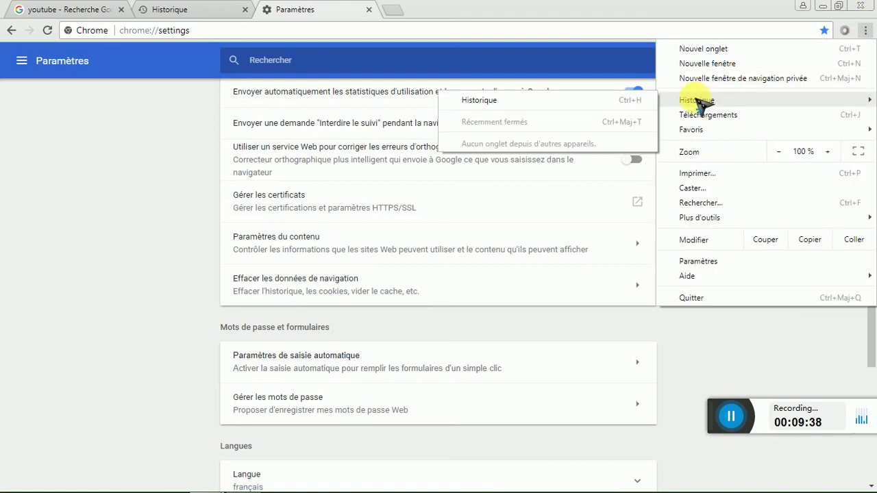
click(482, 102)
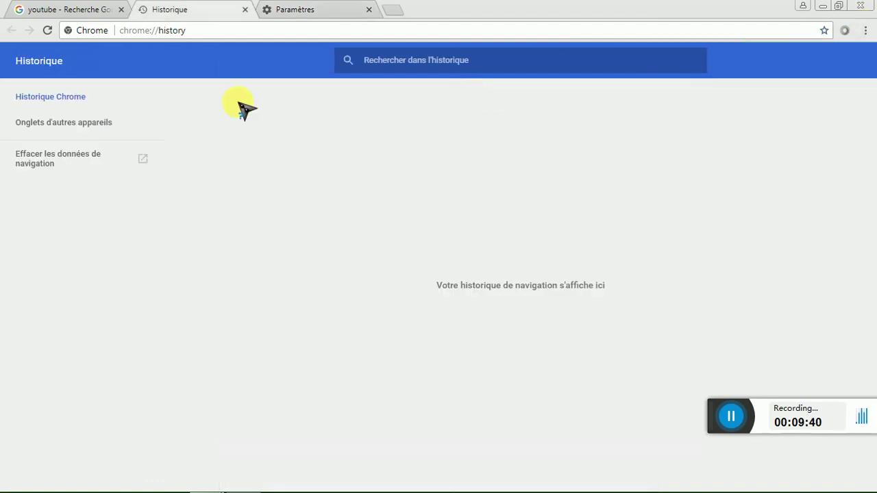
Start "Effacer les données de navigation" from the history page and clear the checked advanced categories for "Dernière heure" once more.
click(47, 167)
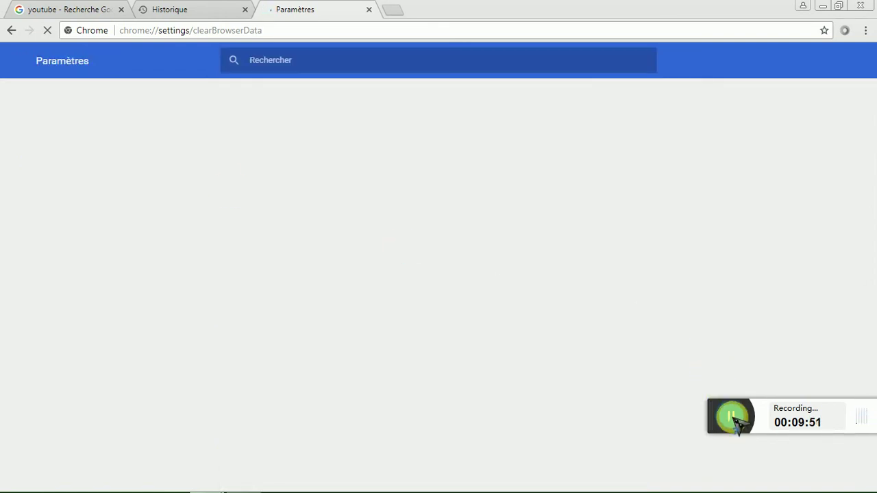
click(732, 418)
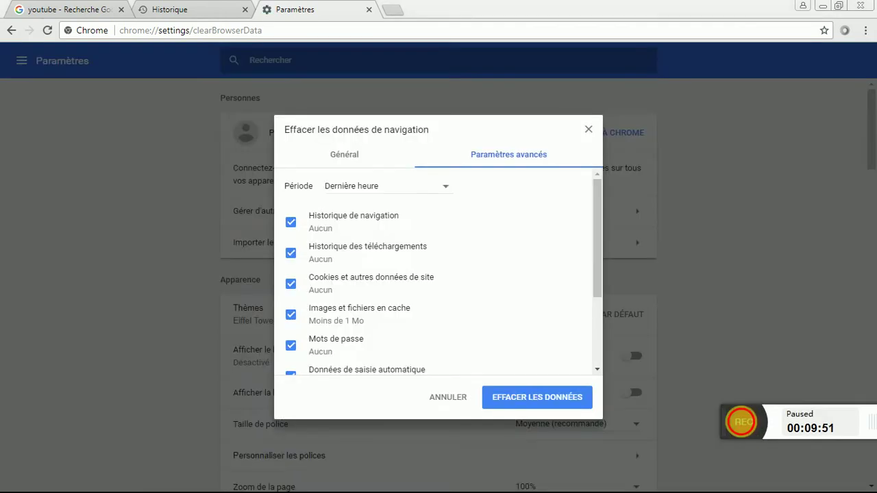
click(733, 418)
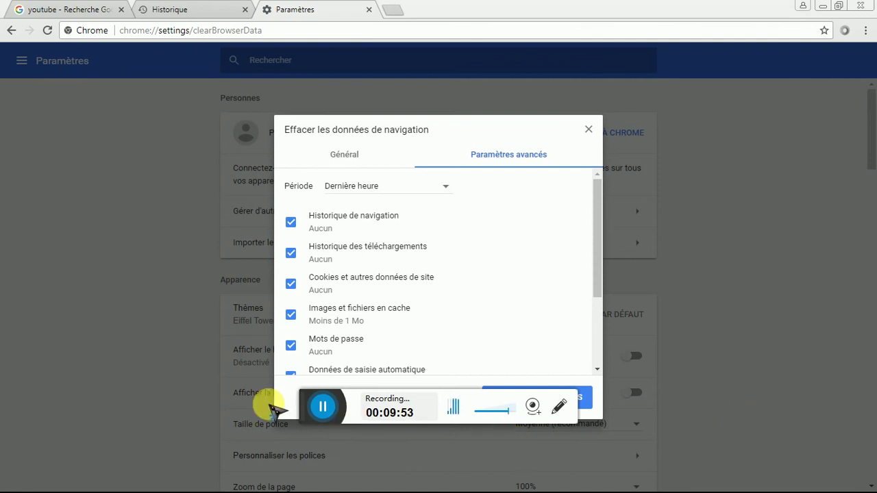
drag(306, 411, 641, 470)
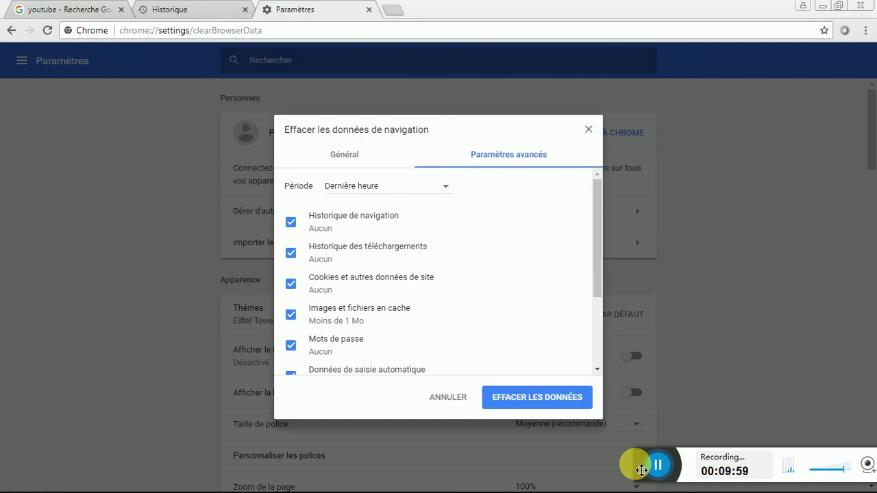
click(527, 397)
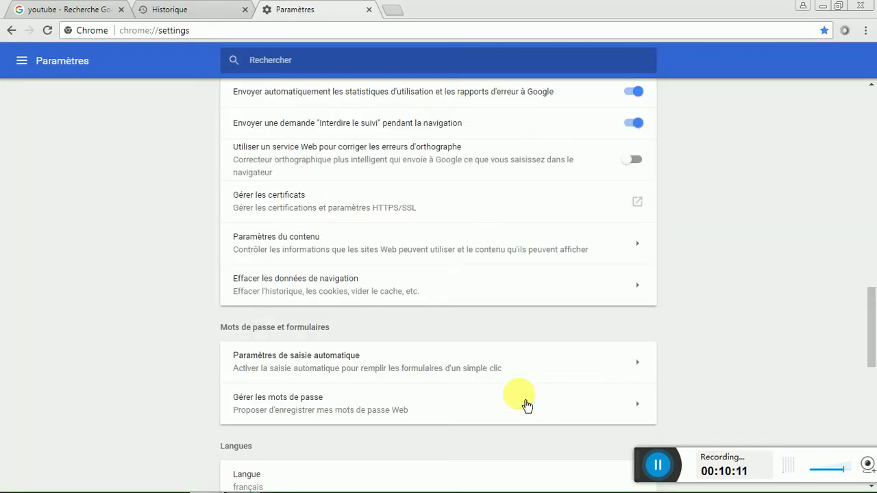
click(659, 467)
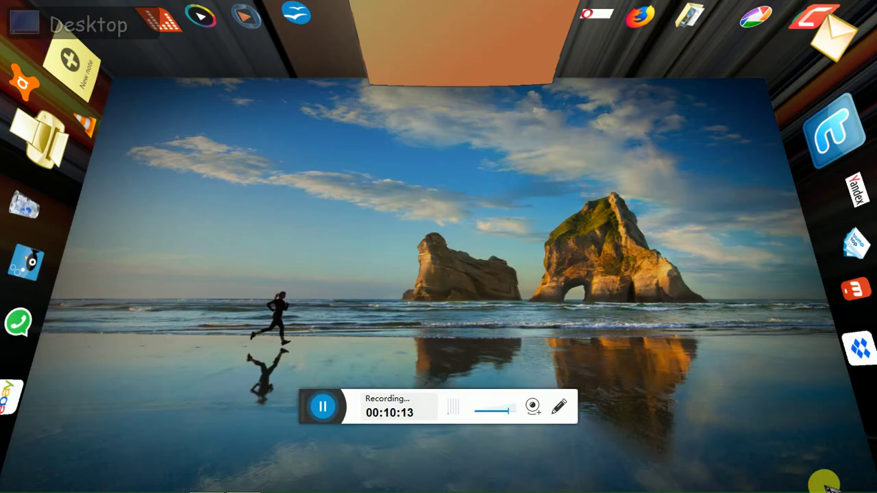